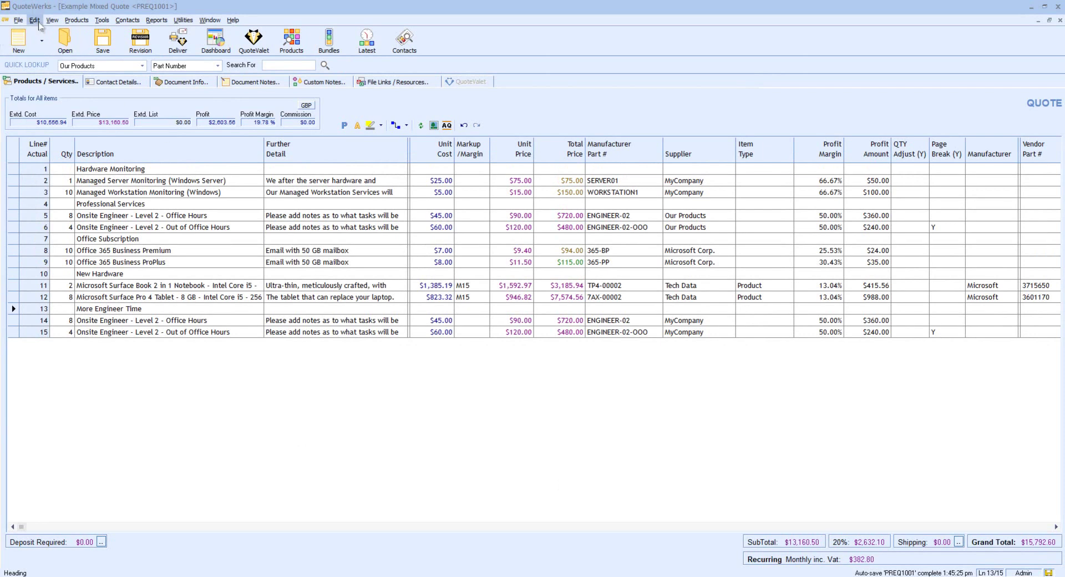
# Step: Open the Find dialog with Ctrl+F and position it over the quote lines
pyautogui.click(37, 21)
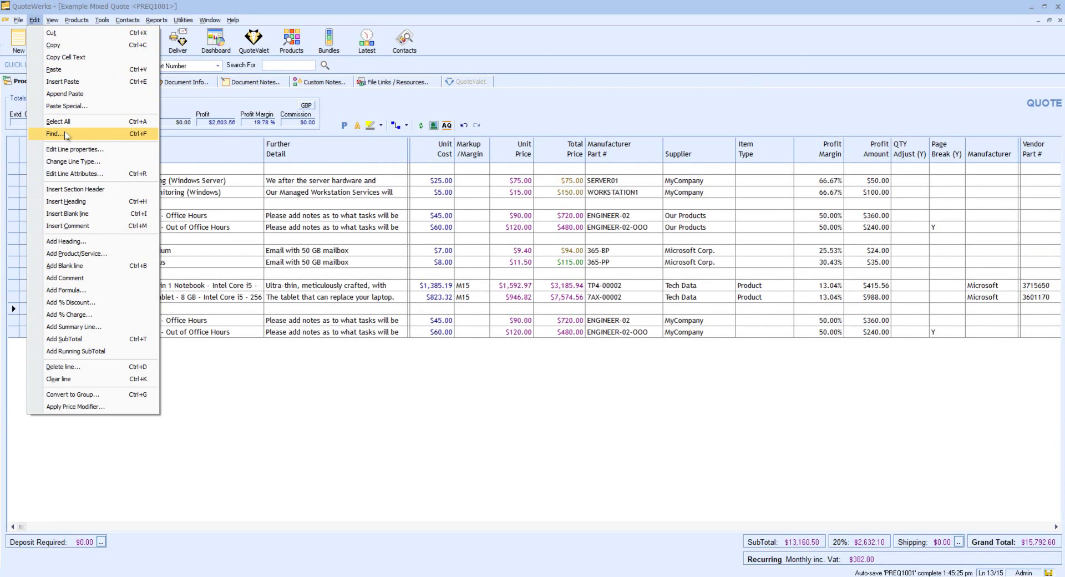
pyautogui.click(319, 361)
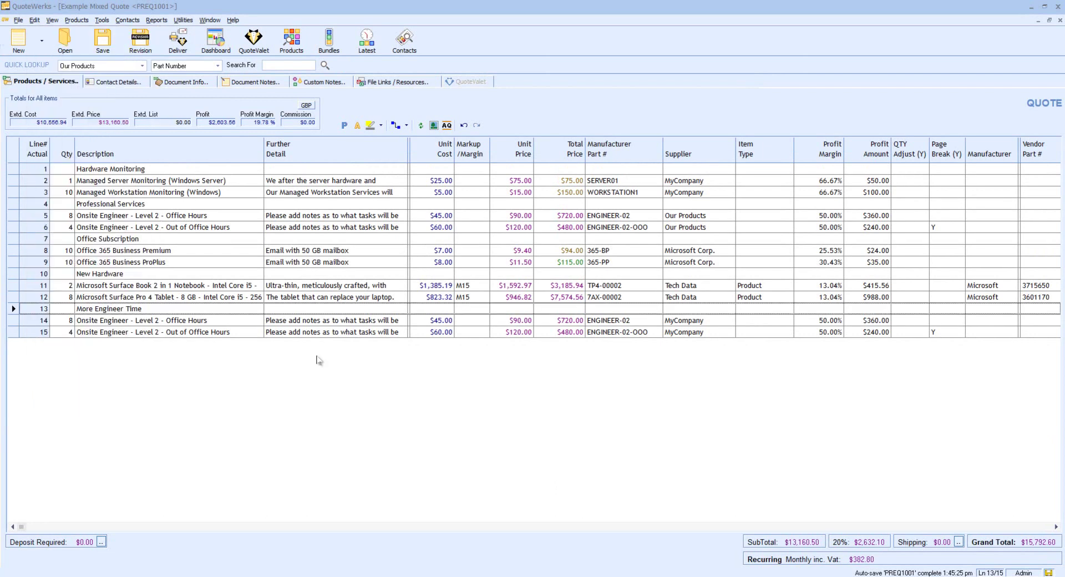
pyautogui.hotkey('ctrl', 'f')
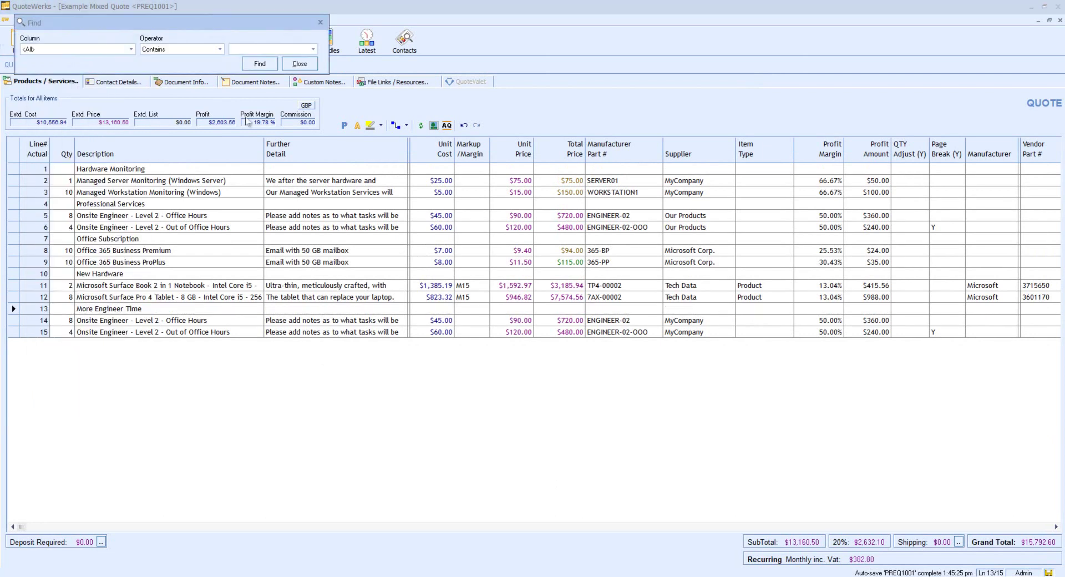
pyautogui.moveTo(222, 25); pyautogui.dragTo(505, 257)
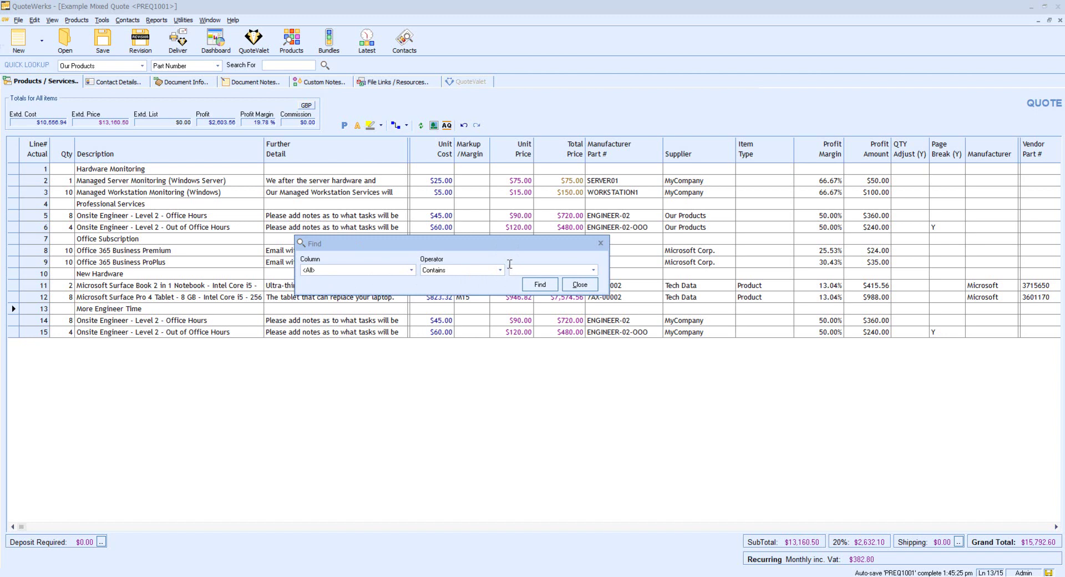
# Step: Search all columns for 'managed' and view line 2's full Further Detail text
pyautogui.write('managed')
pyautogui.click(533, 285)
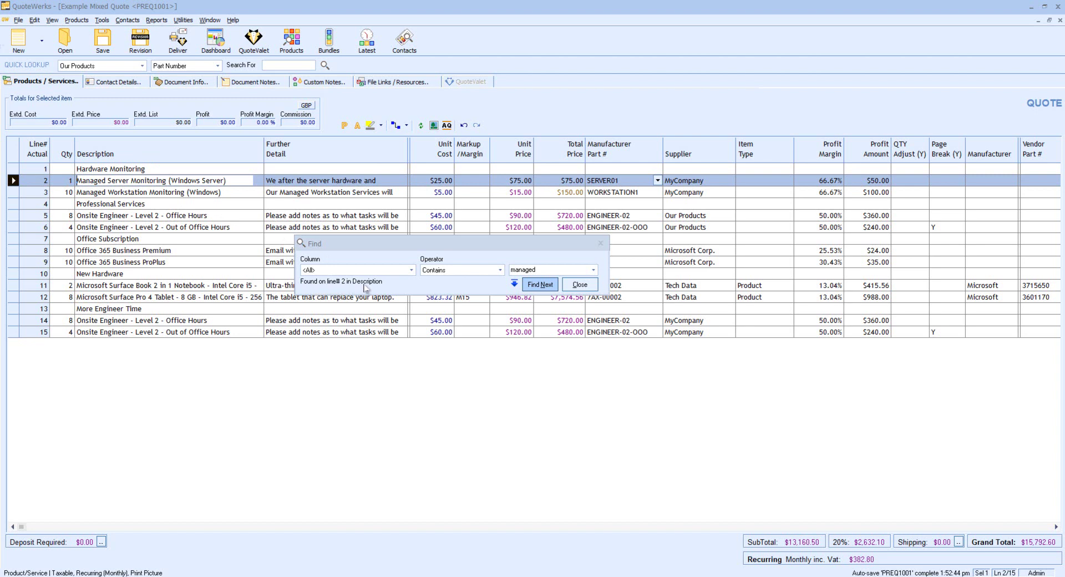
pyautogui.click(555, 286)
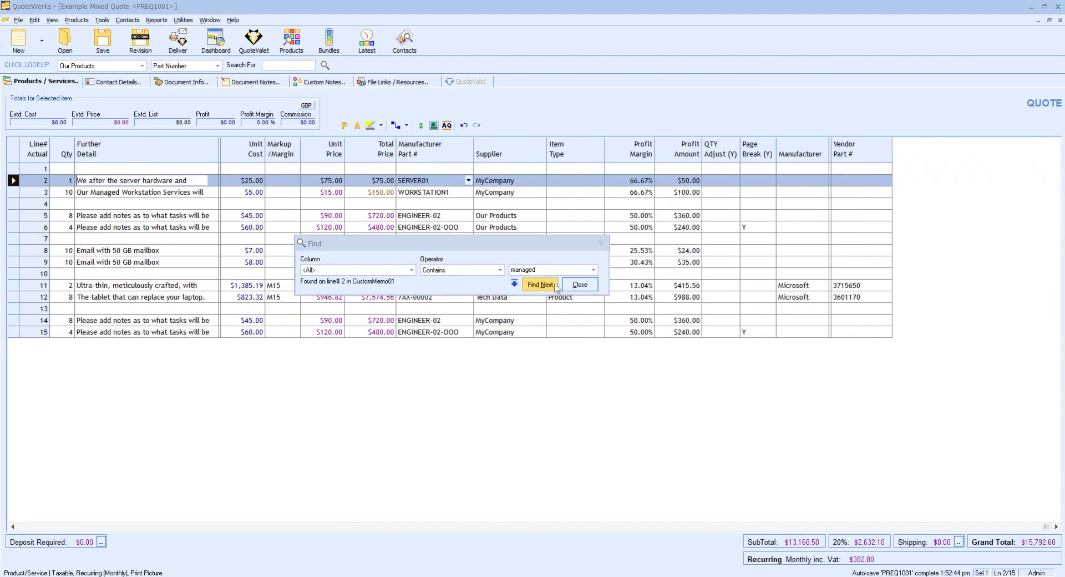
pyautogui.doubleClick(132, 181)
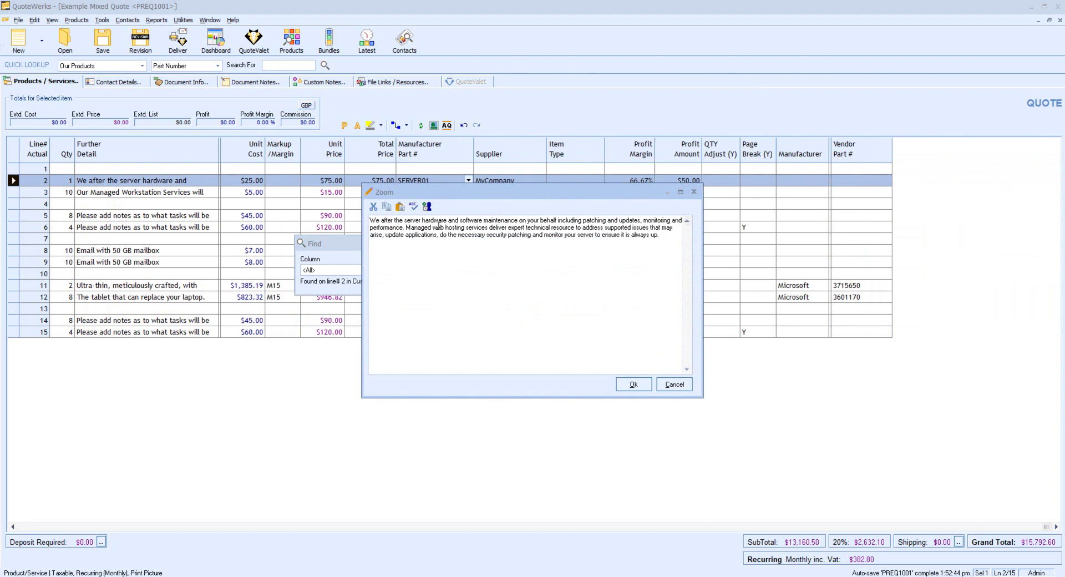
pyautogui.moveTo(432, 228); pyautogui.dragTo(406, 227)
pyautogui.click(674, 385)
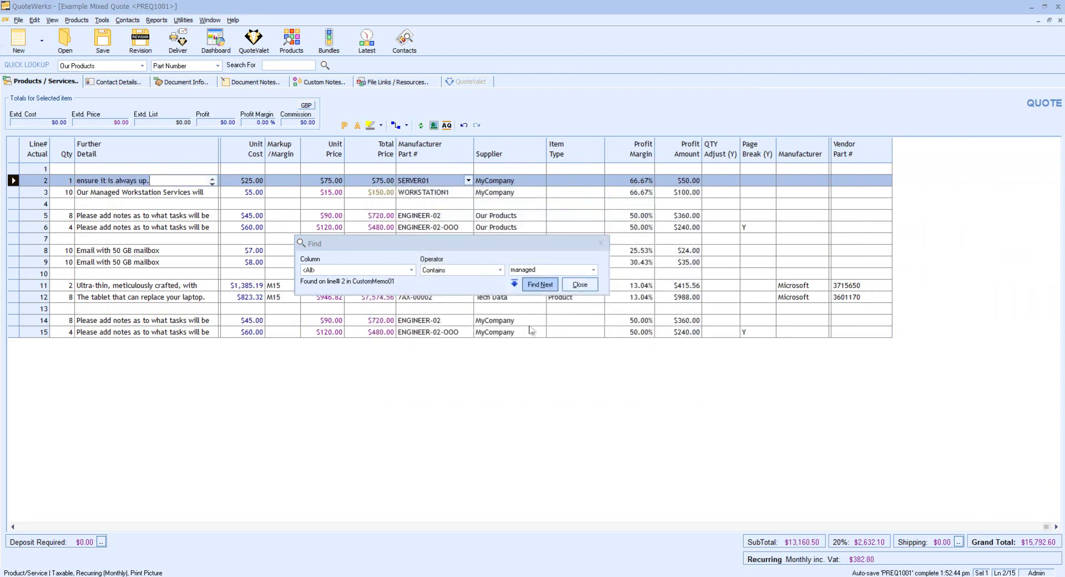
# Step: Continue the 'managed' search through line 3 to the end of the quote
pyautogui.click(538, 286)
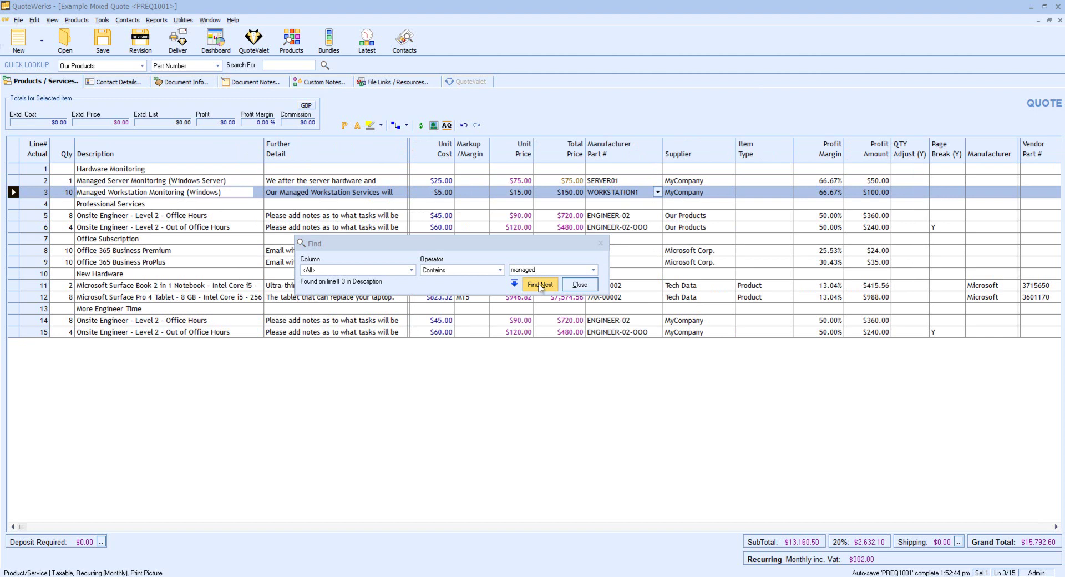
pyautogui.click(540, 285)
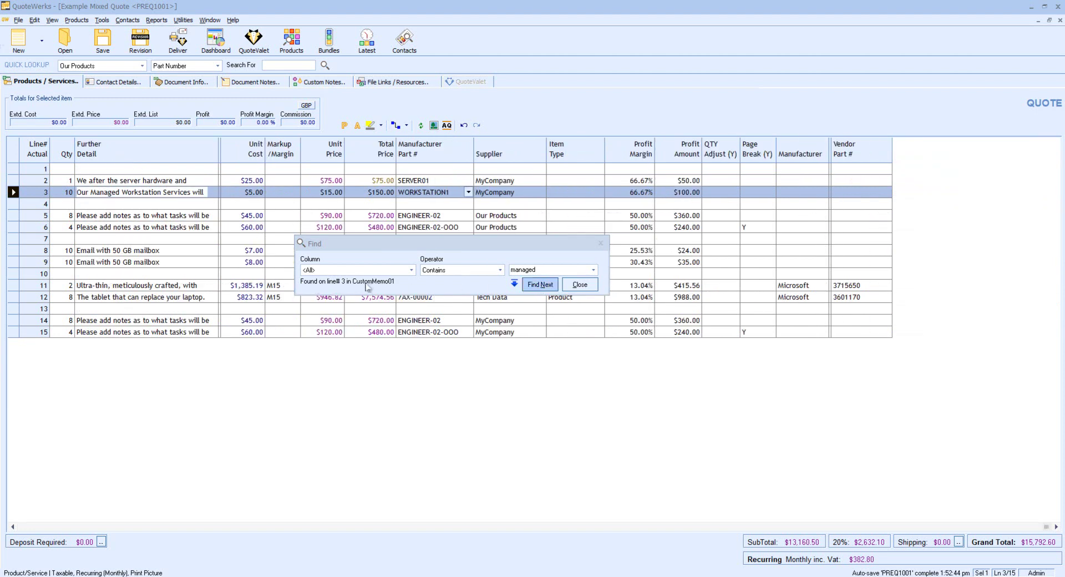
pyautogui.moveTo(119, 189); pyautogui.dragTo(90, 188)
pyautogui.click(538, 285)
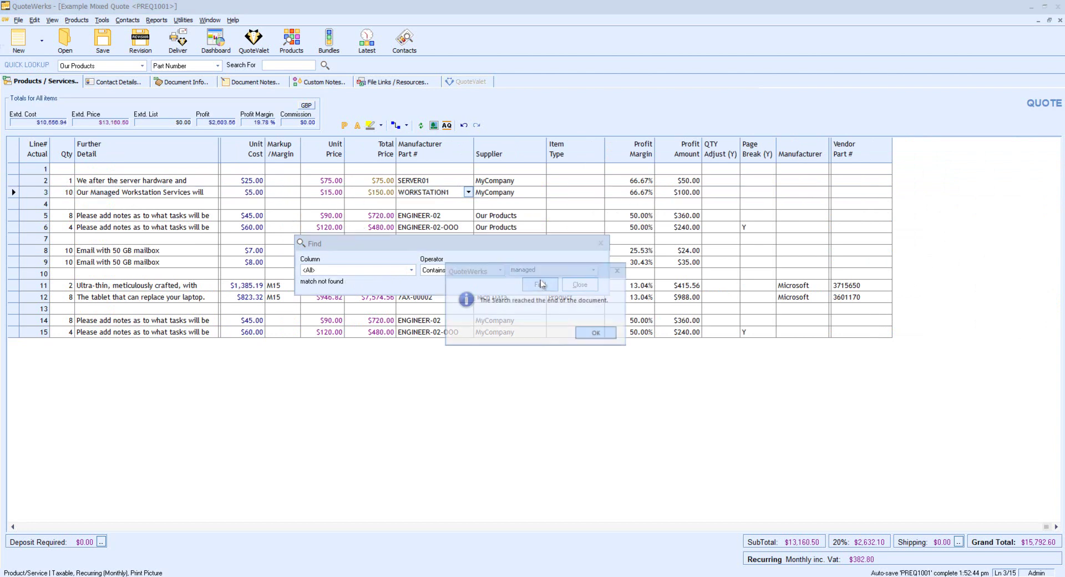
pyautogui.click(597, 334)
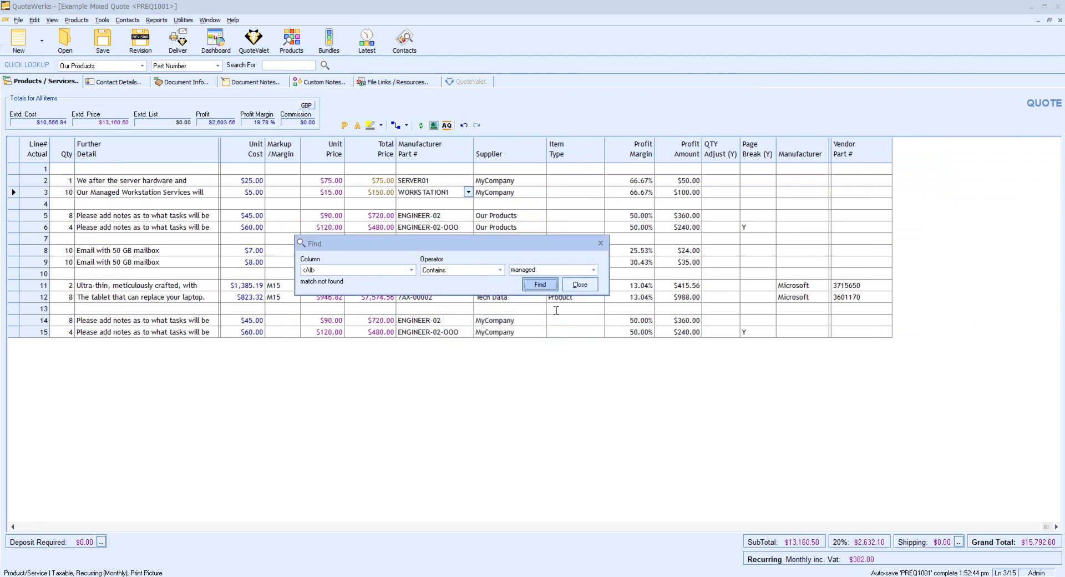
# Step: Search only the Description column for 365, stepping through matches to the quote's end
pyautogui.click(412, 272)
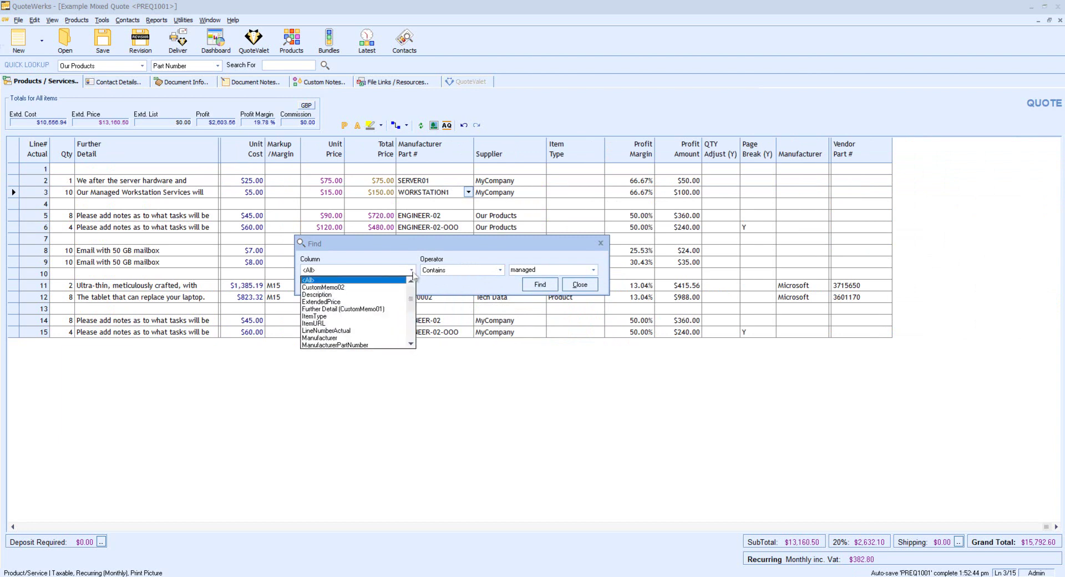
pyautogui.click(386, 294)
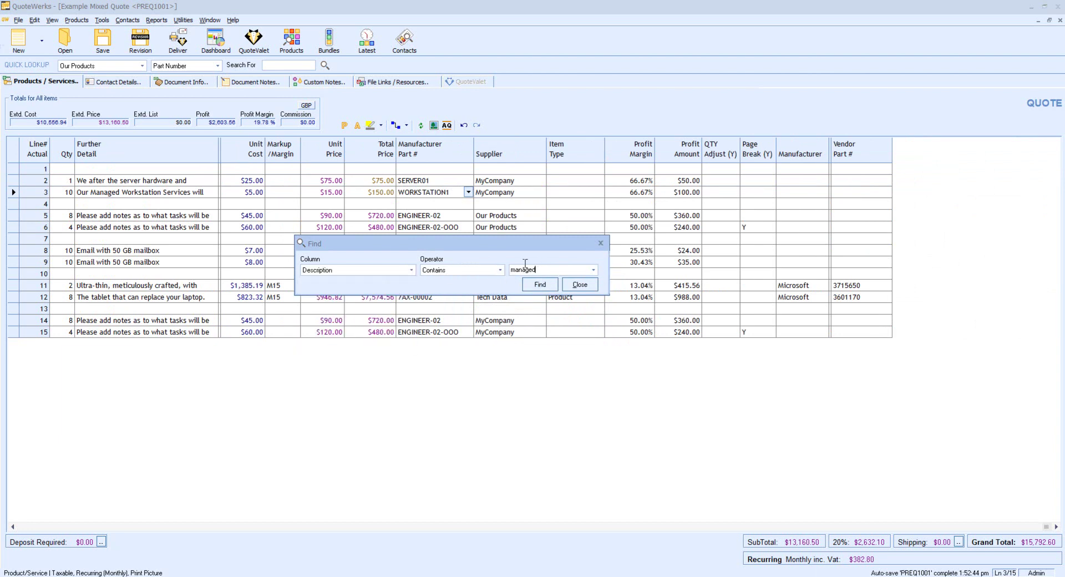
pyautogui.hotkey('shift', 'End')
pyautogui.write('365')
pyautogui.click(539, 285)
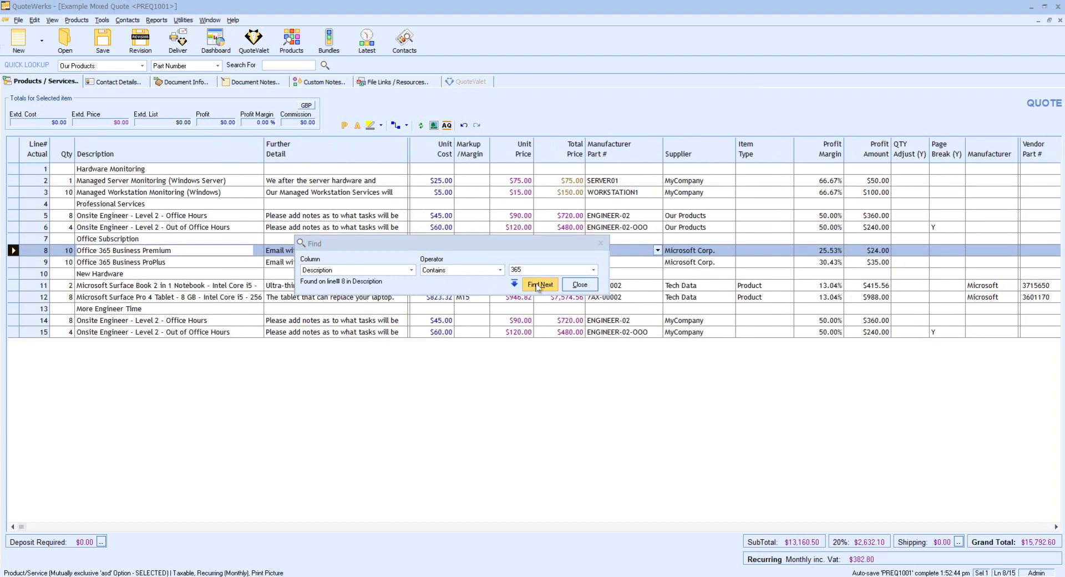
pyautogui.click(538, 286)
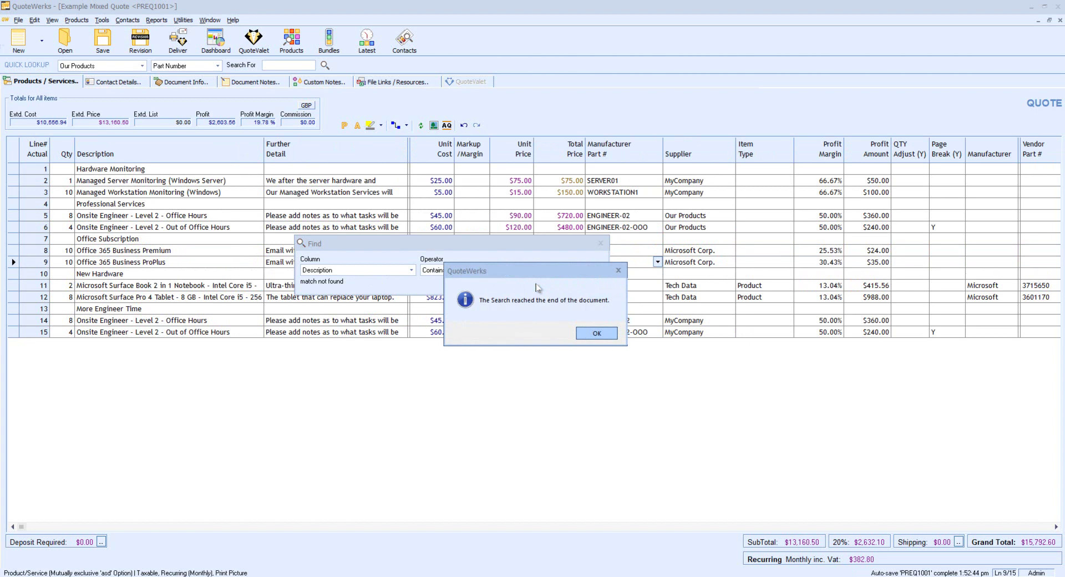
pyautogui.click(587, 331)
pyautogui.moveTo(551, 245); pyautogui.dragTo(552, 300)
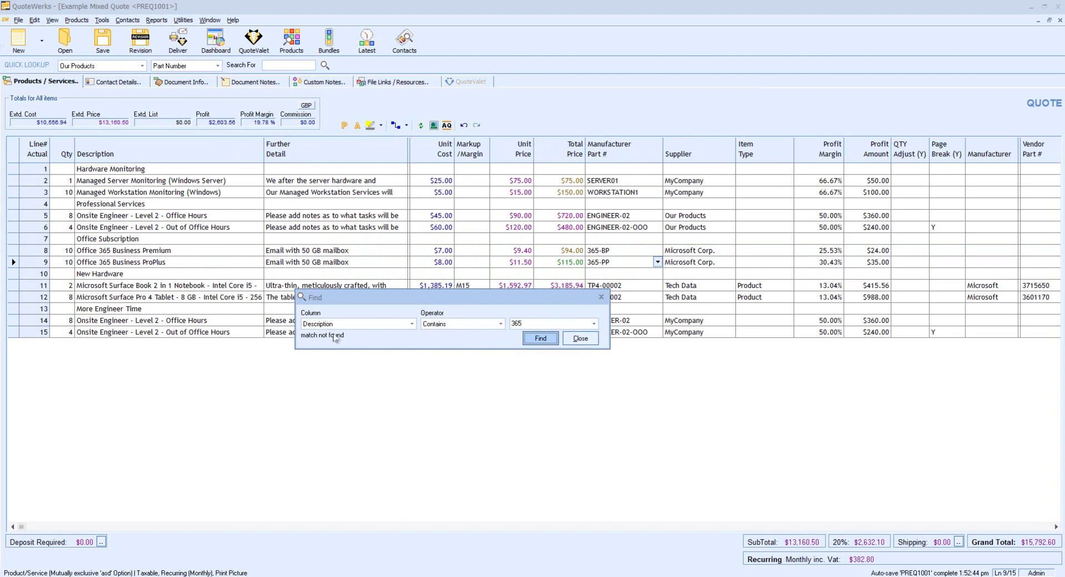
# Step: Search the ProfitMargin column for values greater or equal to 50
pyautogui.click(412, 324)
pyautogui.moveTo(412, 357); pyautogui.dragTo(412, 369)
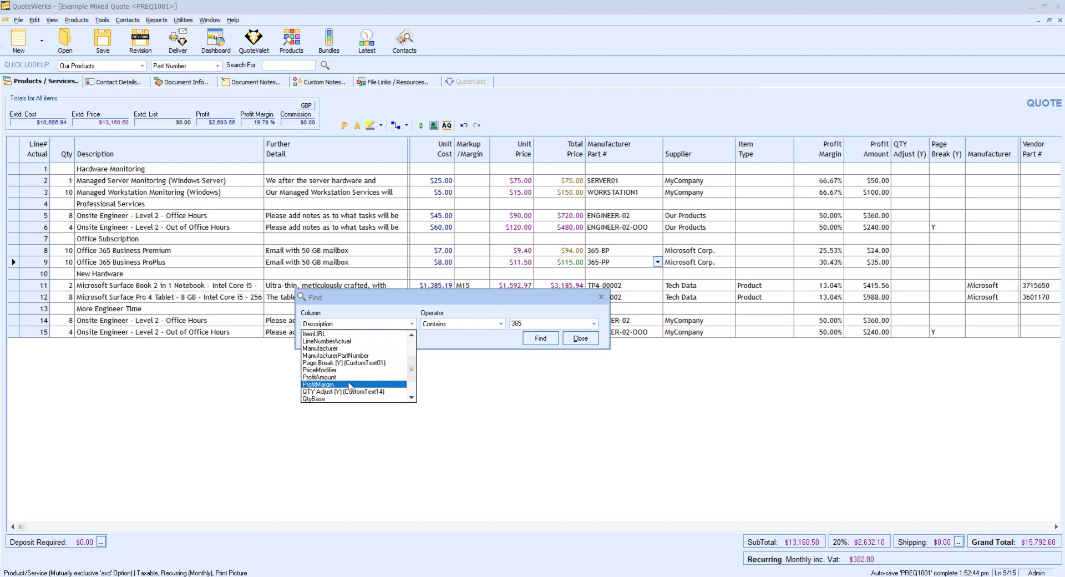
pyautogui.click(349, 385)
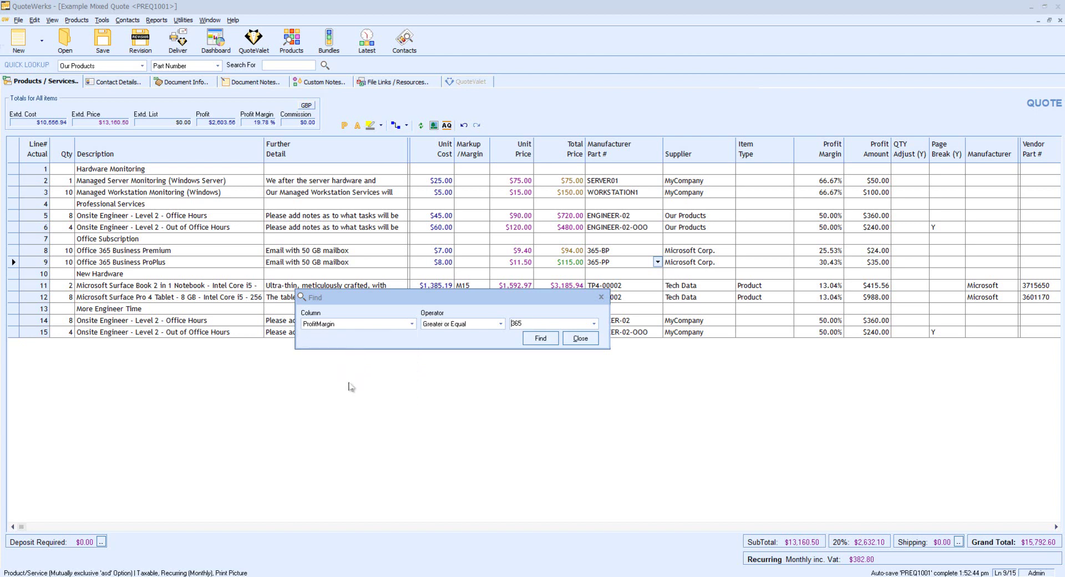
pyautogui.moveTo(523, 318); pyautogui.dragTo(502, 324)
pyautogui.write('50')
pyautogui.click(541, 338)
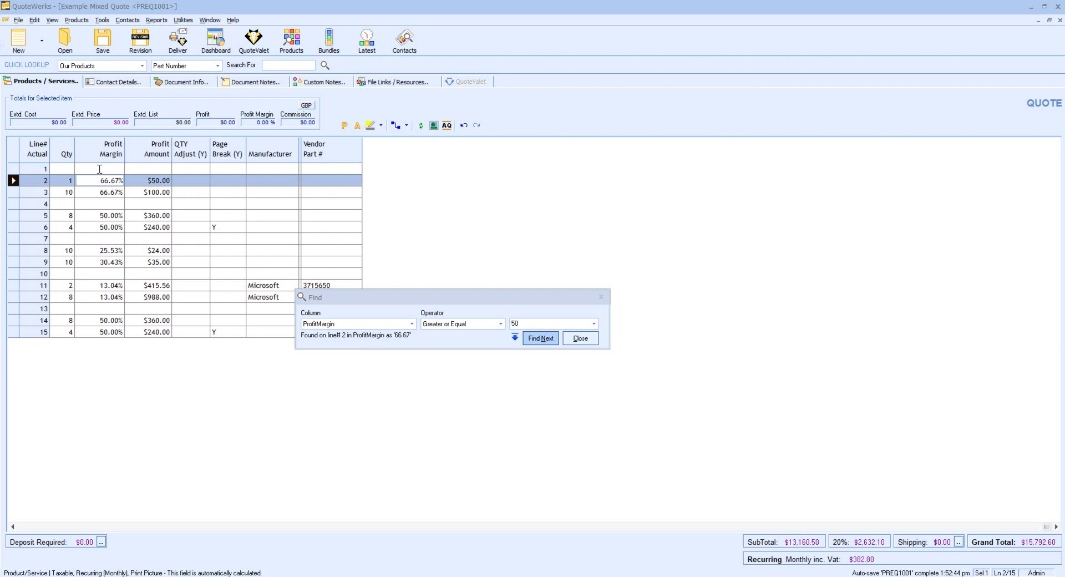
# Step: Step through margin matches on lines 2, 3, 5, 6, 14 and 15, then close Find
pyautogui.click(449, 347)
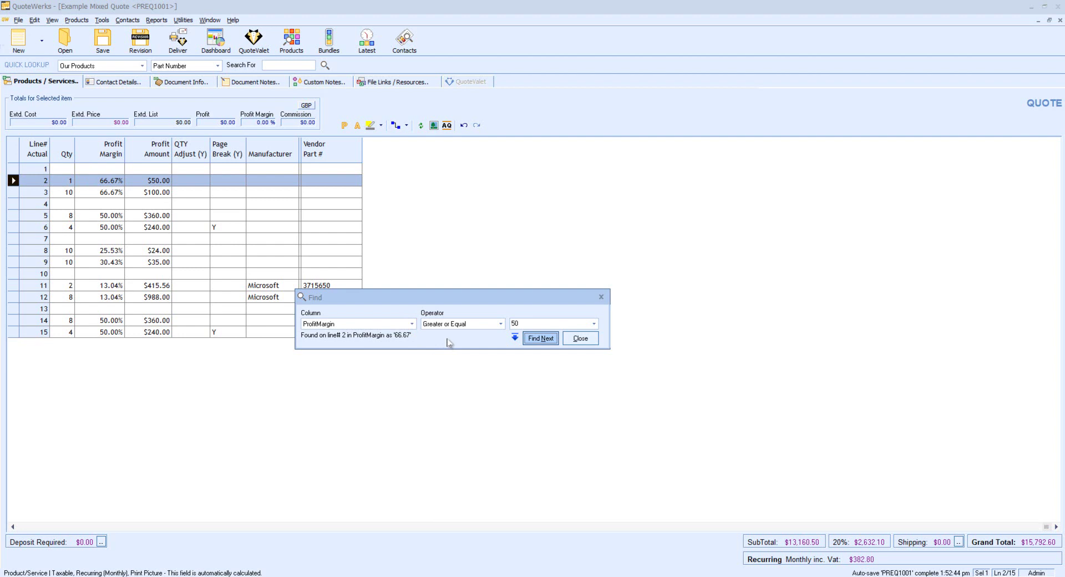
pyautogui.press('Return')
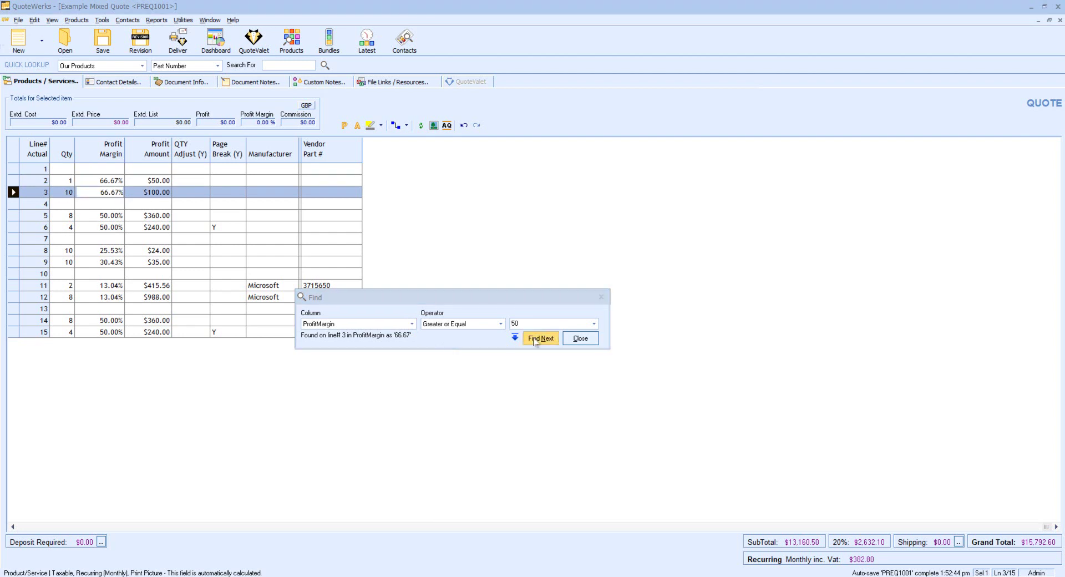
pyautogui.click(536, 340)
pyautogui.click(536, 340)
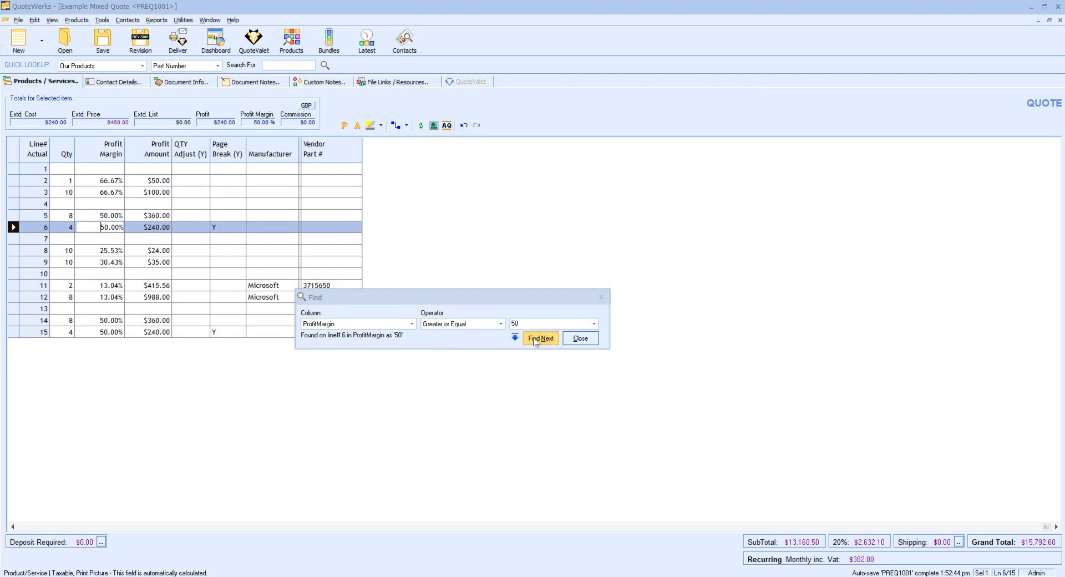
pyautogui.click(536, 339)
pyautogui.click(536, 340)
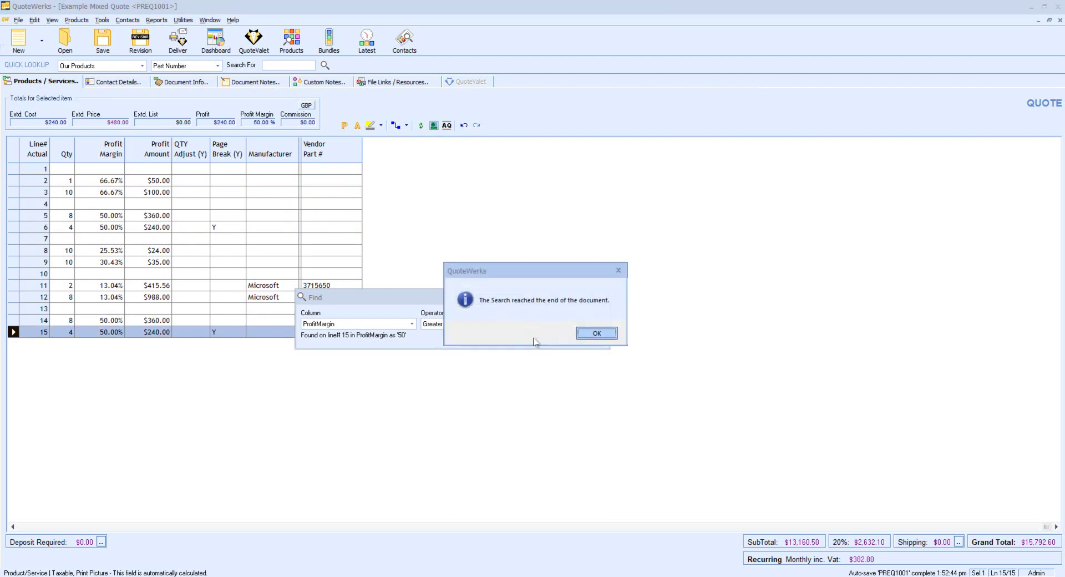
pyautogui.click(587, 334)
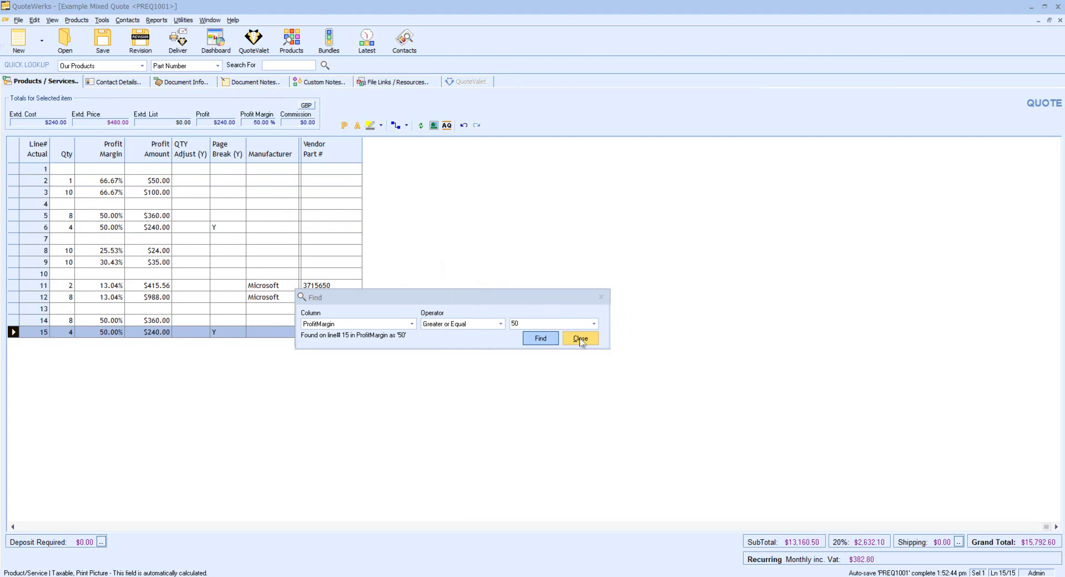
pyautogui.click(581, 340)
pyautogui.click(23, 529)
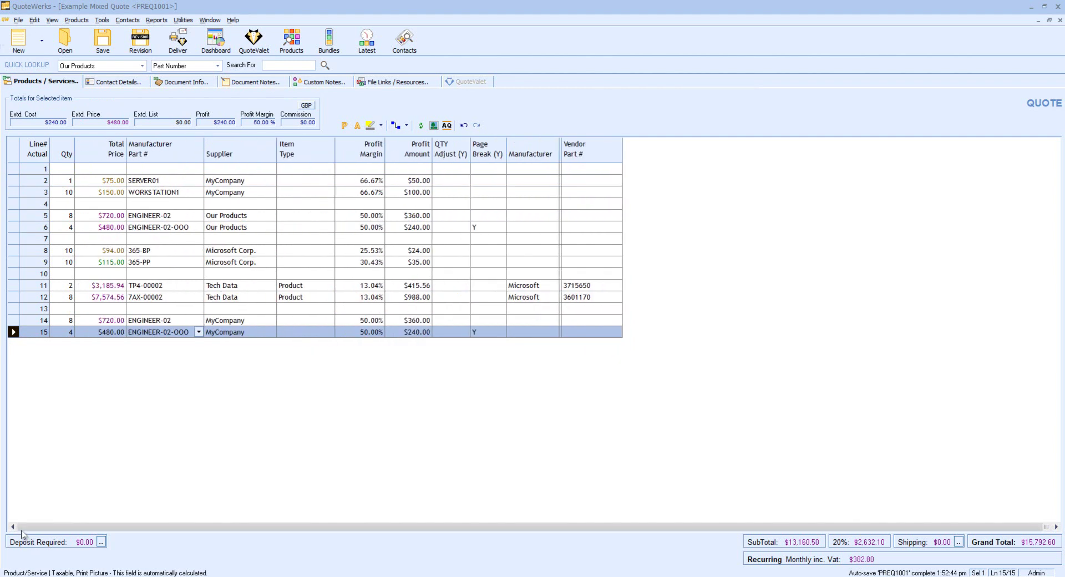
pyautogui.click(175, 246)
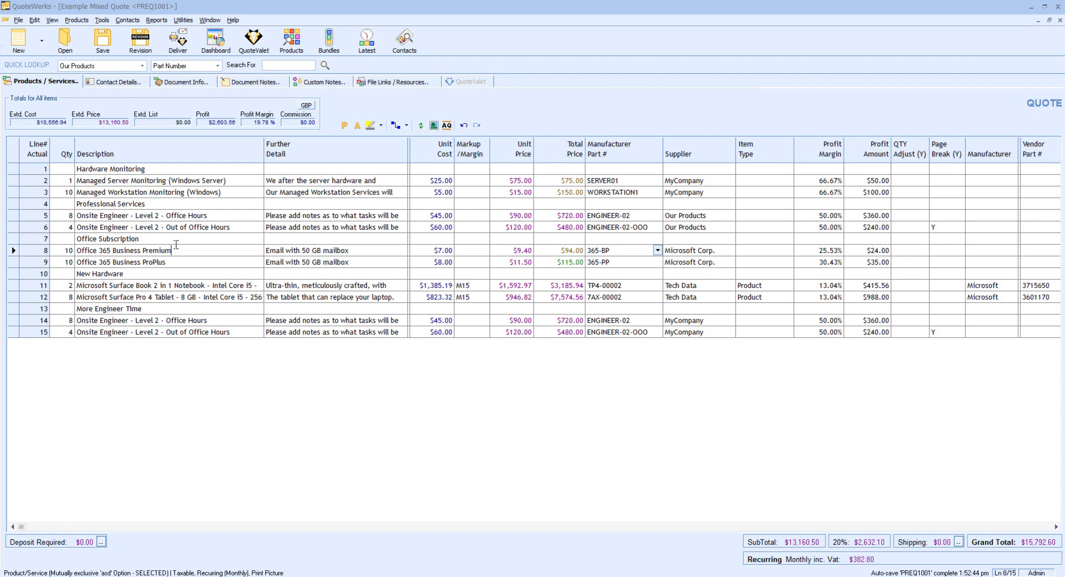
# Step: Search ManufacturerPartNumber for values beginning with 'eng', finding line 5 first
pyautogui.hotkey('ctrl', 'f')
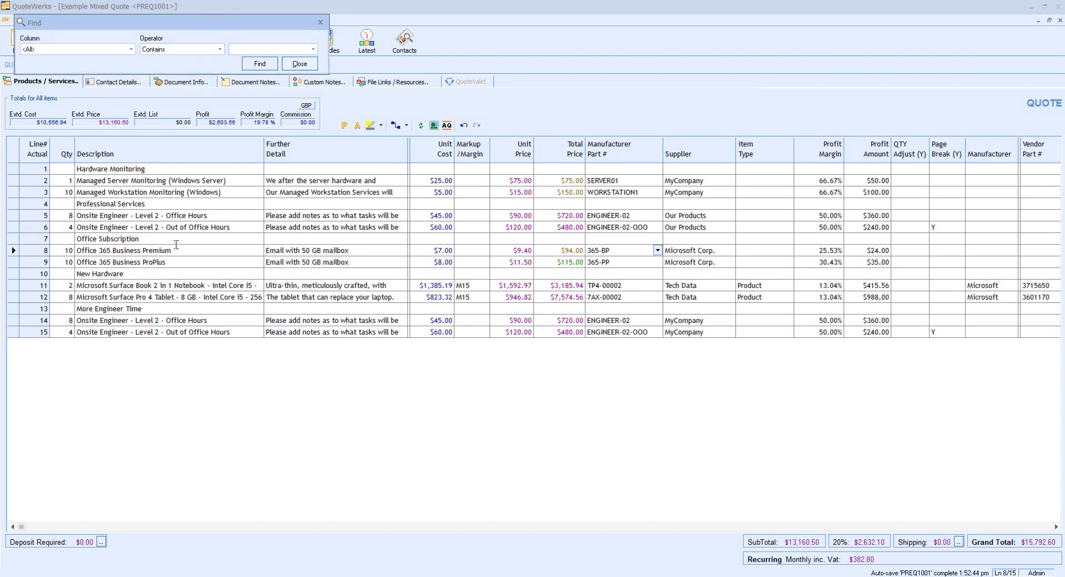
pyautogui.moveTo(184, 23); pyautogui.dragTo(427, 218)
pyautogui.click(375, 244)
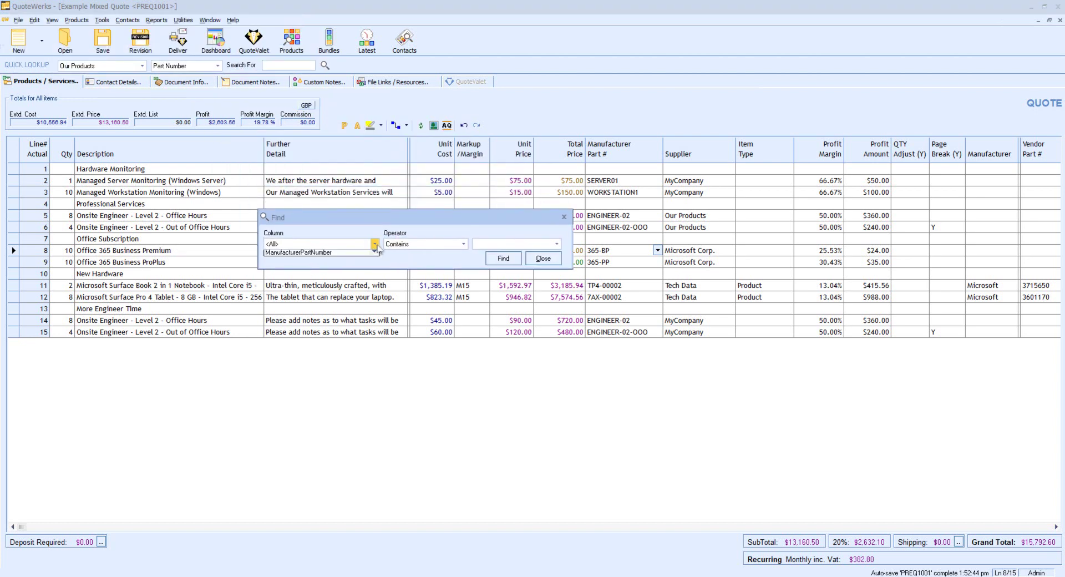
pyautogui.click(330, 314)
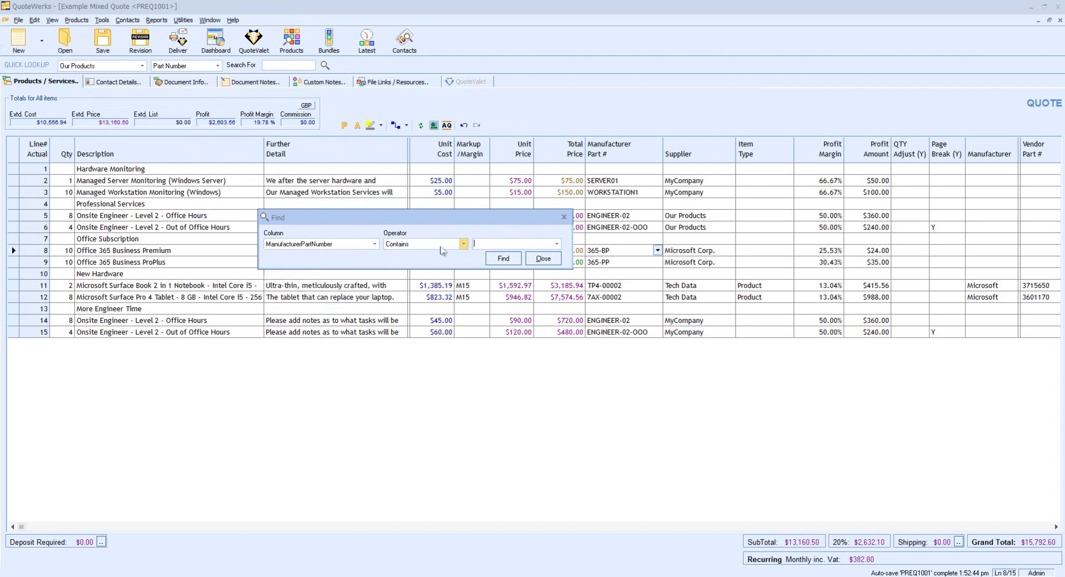
pyautogui.click(463, 244)
pyautogui.click(467, 256)
pyautogui.write('eng')
pyautogui.click(503, 259)
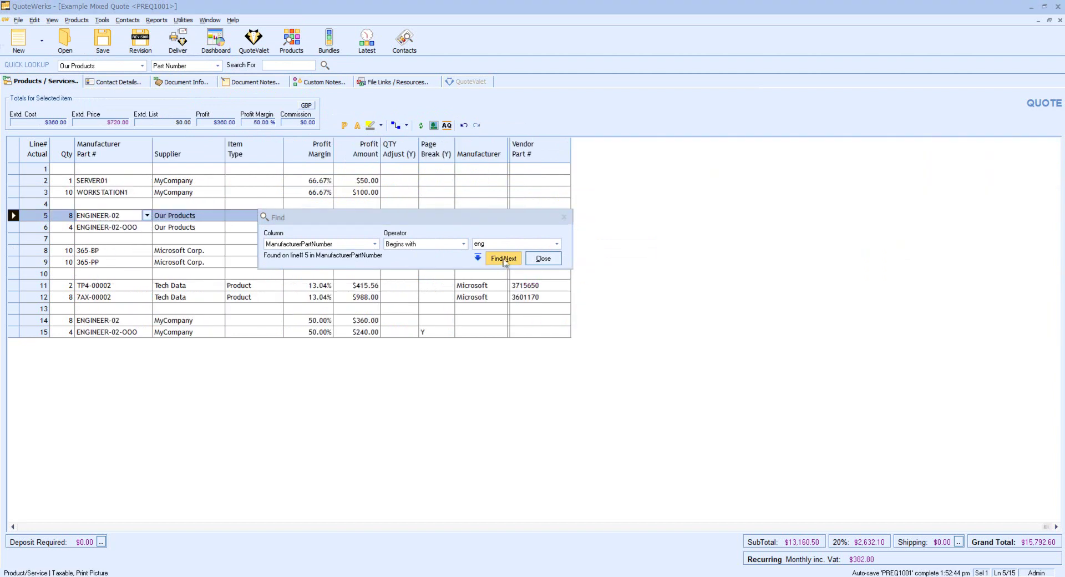
# Step: Highlight line 5 red and lines 6 and 14 yellow while stepping to the search's end
pyautogui.click(381, 126)
pyautogui.click(392, 164)
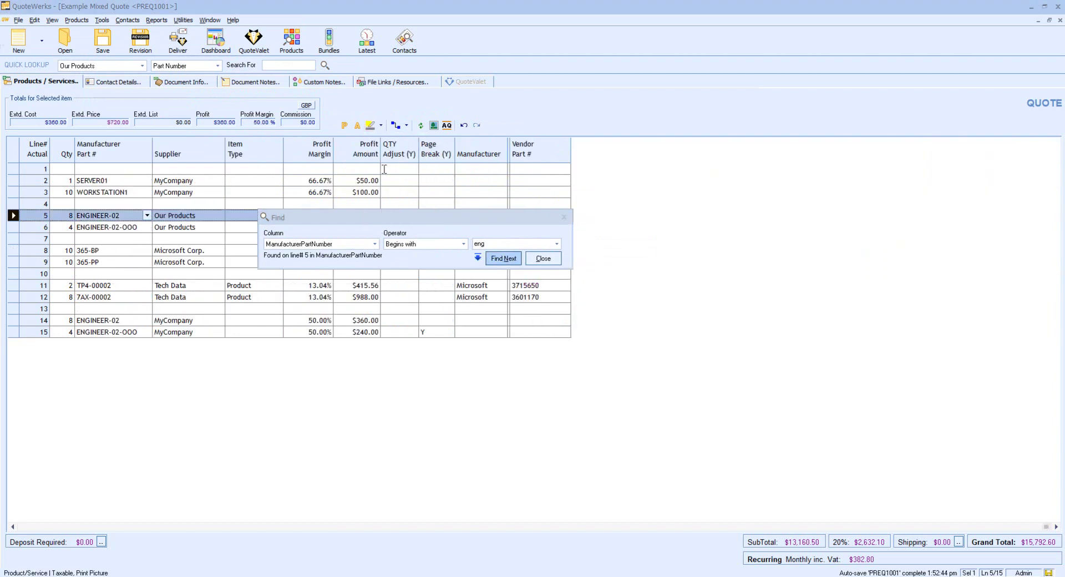
pyautogui.click(506, 259)
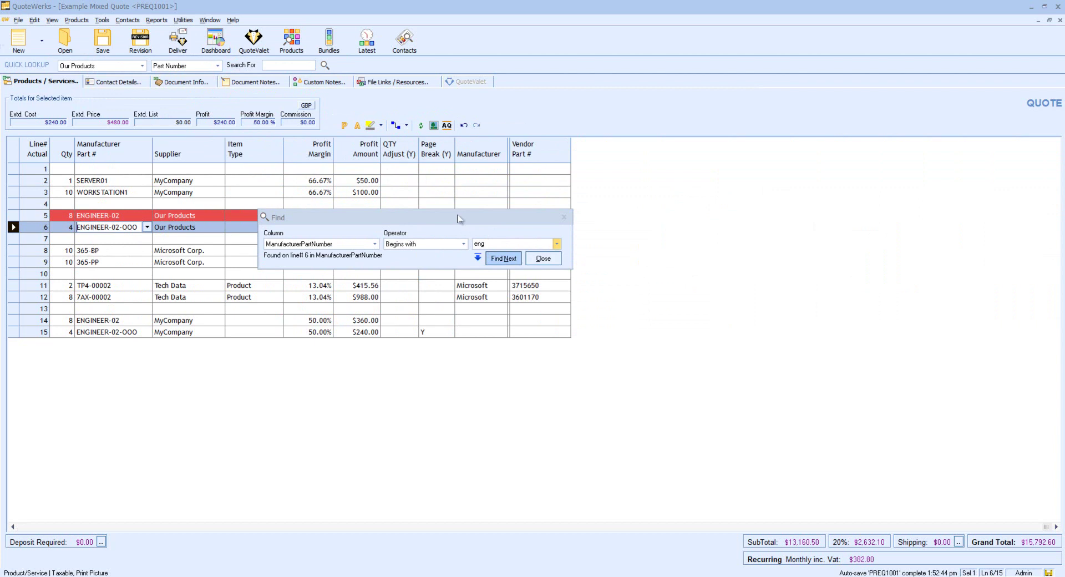
pyautogui.click(370, 127)
pyautogui.click(503, 259)
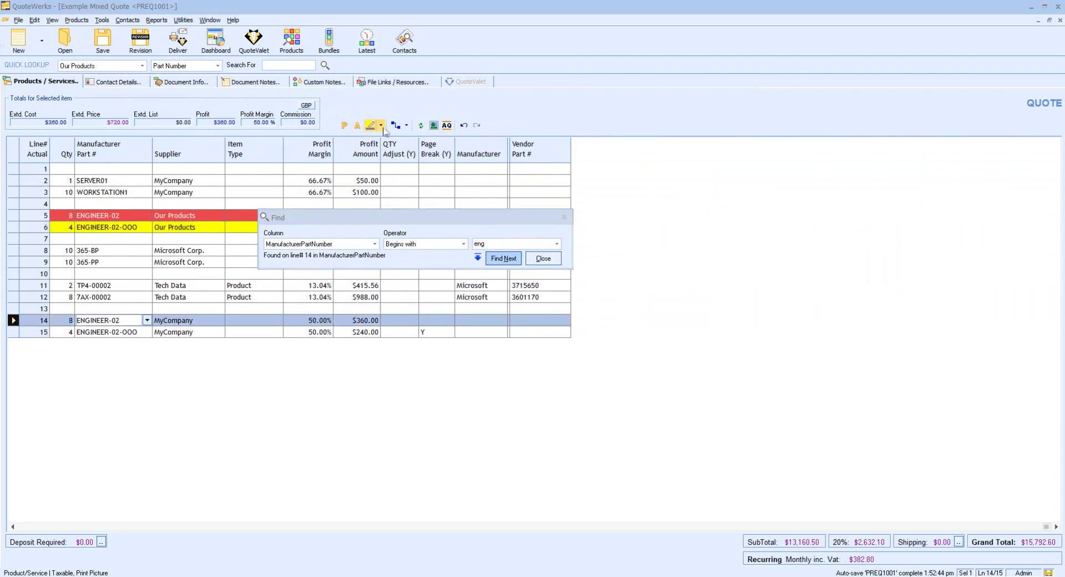
pyautogui.click(370, 126)
pyautogui.click(503, 258)
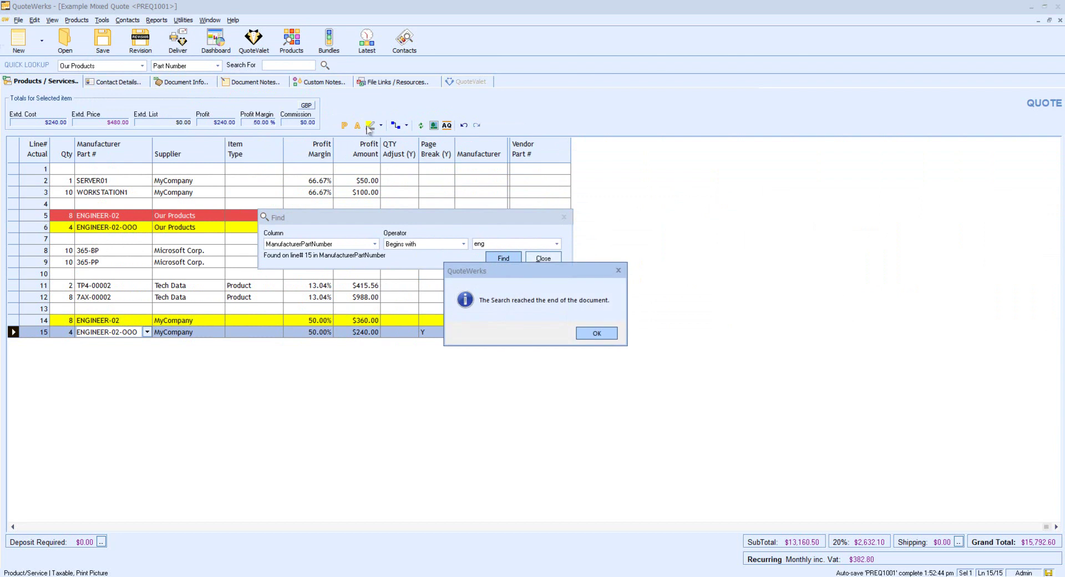
pyautogui.click(594, 332)
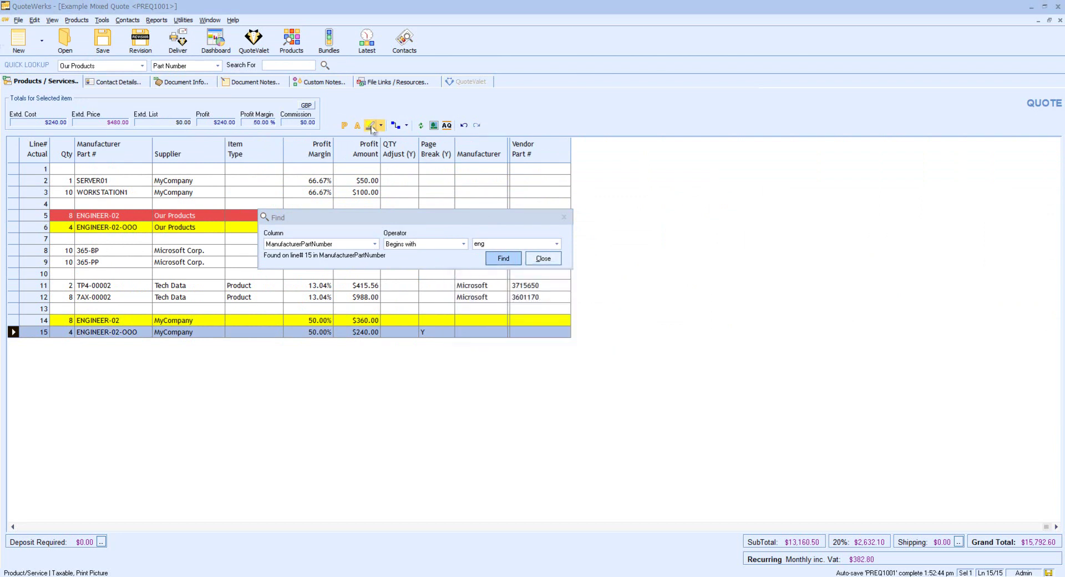
# Step: Search the ItemType column for empty values and find the first match
pyautogui.click(375, 244)
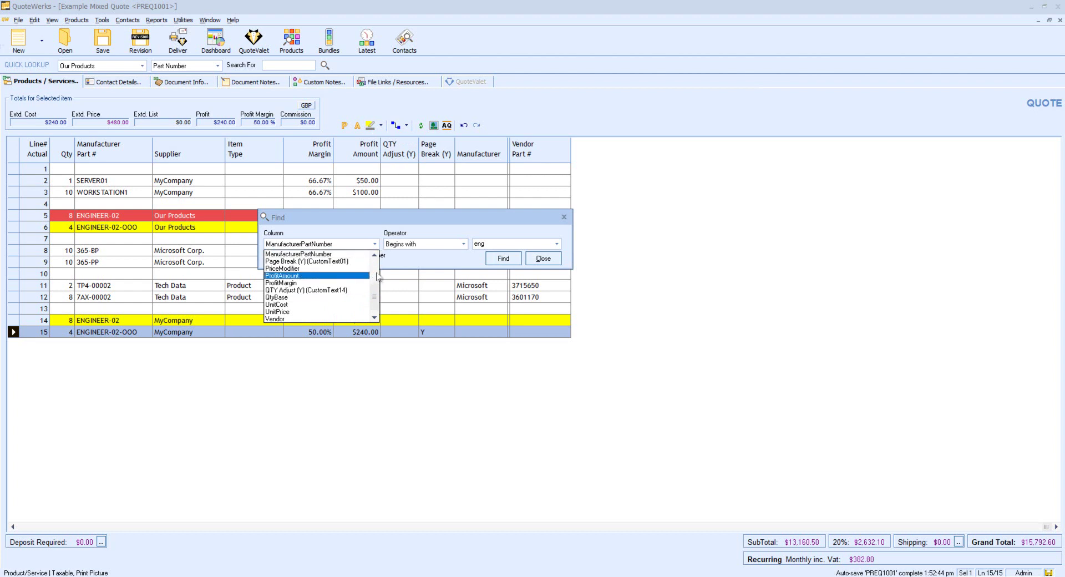
pyautogui.scroll(5, 372, 274)
pyautogui.click(300, 283)
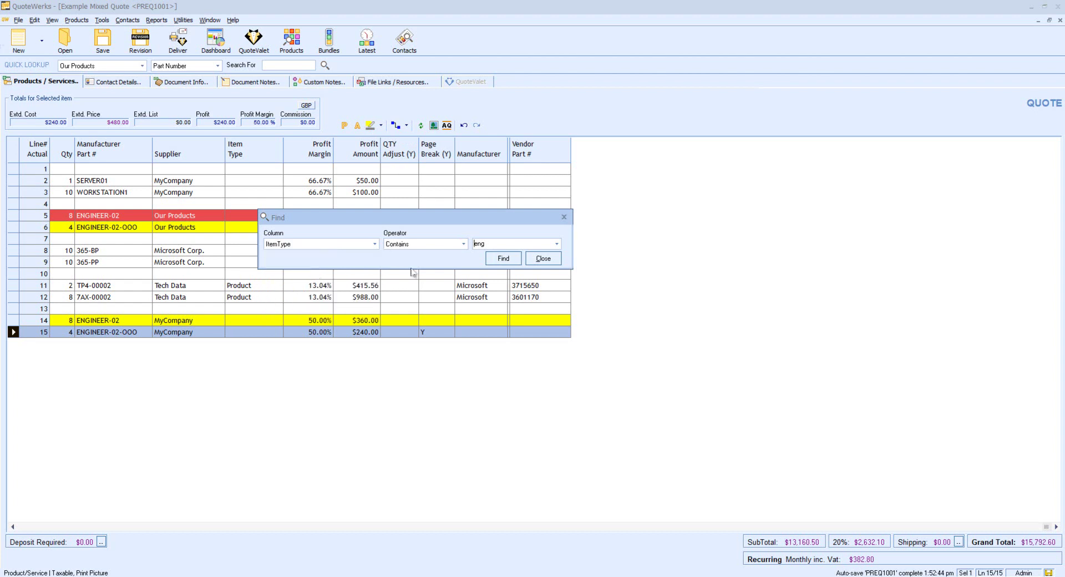
pyautogui.click(463, 244)
pyautogui.click(441, 293)
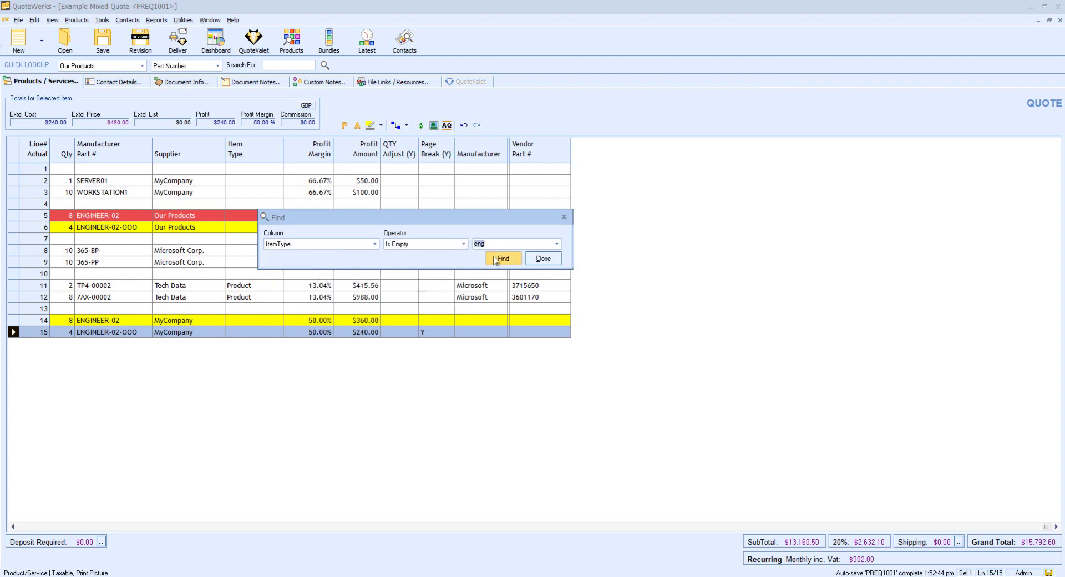
pyautogui.click(503, 258)
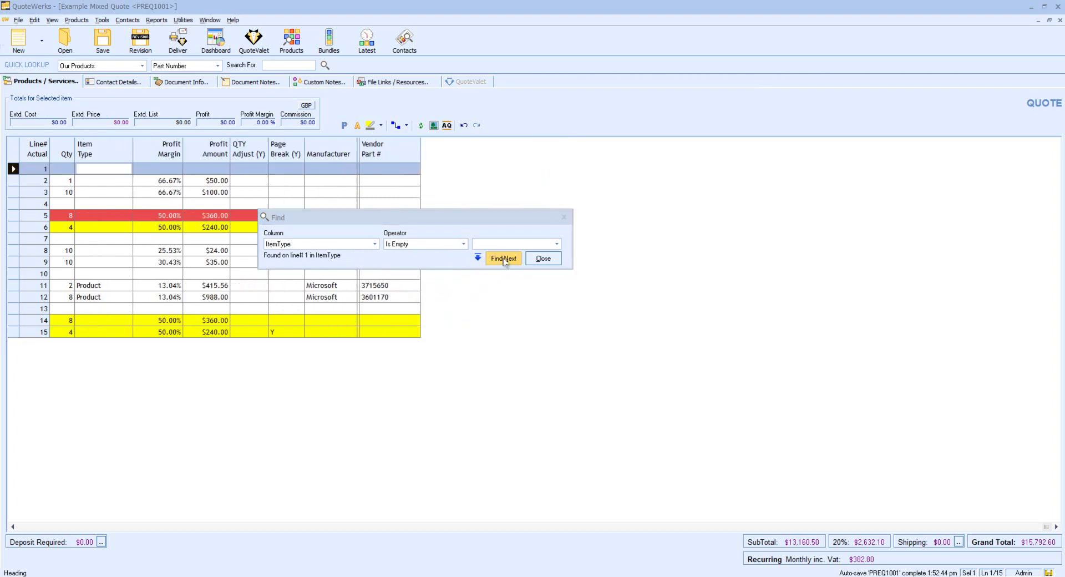
# Step: Step through the empty Item Type matches down to line 9
pyautogui.click(503, 259)
pyautogui.click(503, 259)
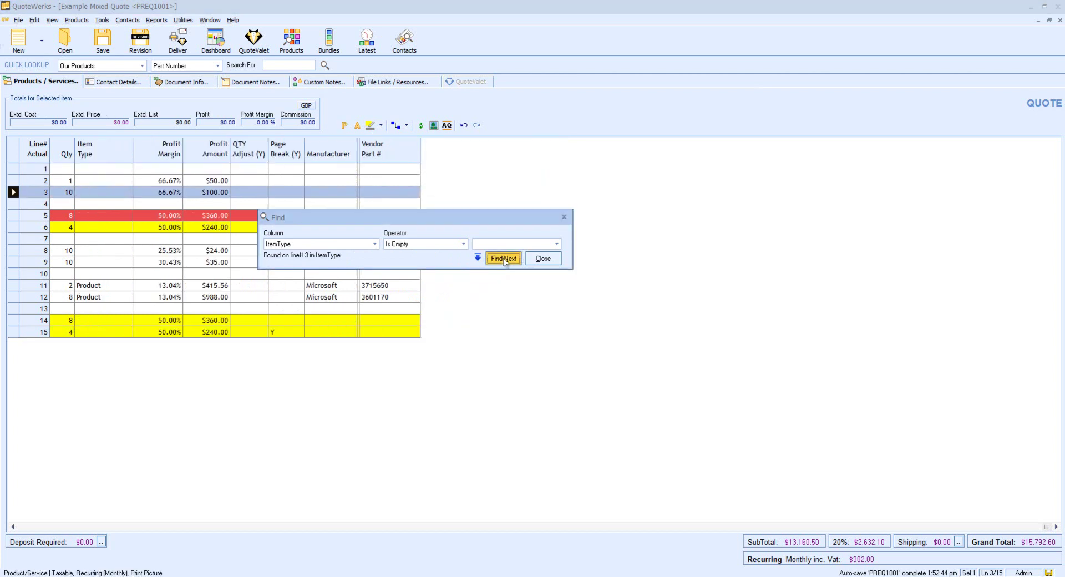
pyautogui.click(503, 259)
pyautogui.click(503, 259)
pyautogui.click(503, 258)
pyautogui.click(503, 258)
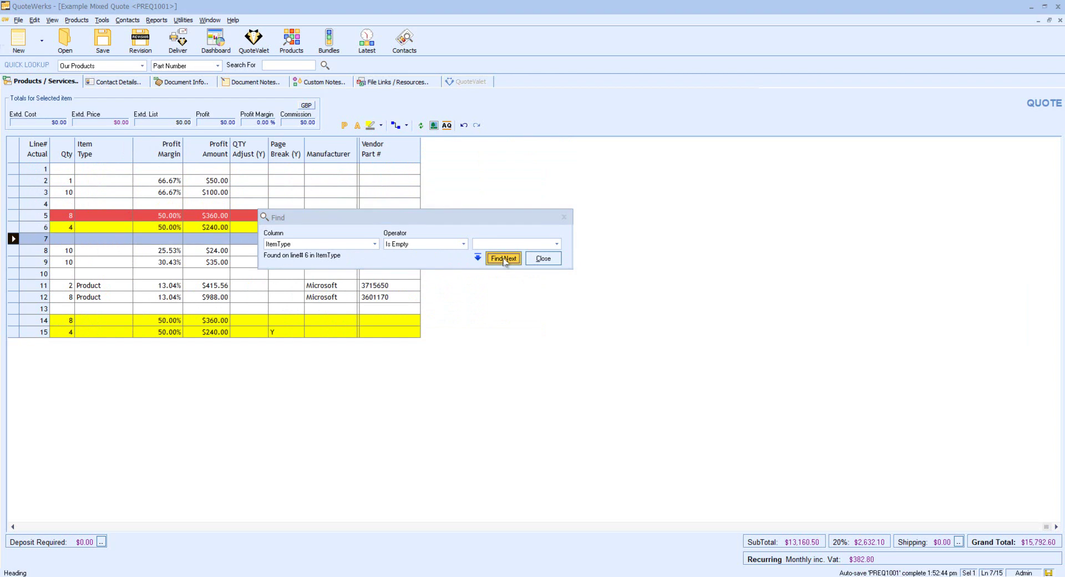
pyautogui.click(503, 259)
pyautogui.click(503, 259)
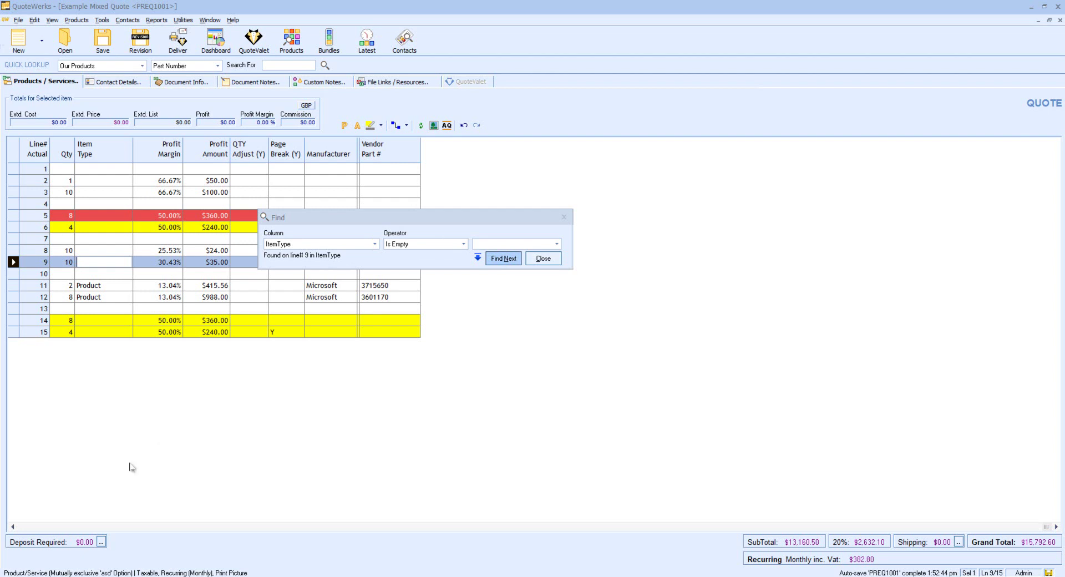
# Step: Reopen Find with the search set to the Description column
pyautogui.click(31, 527)
pyautogui.click(31, 527)
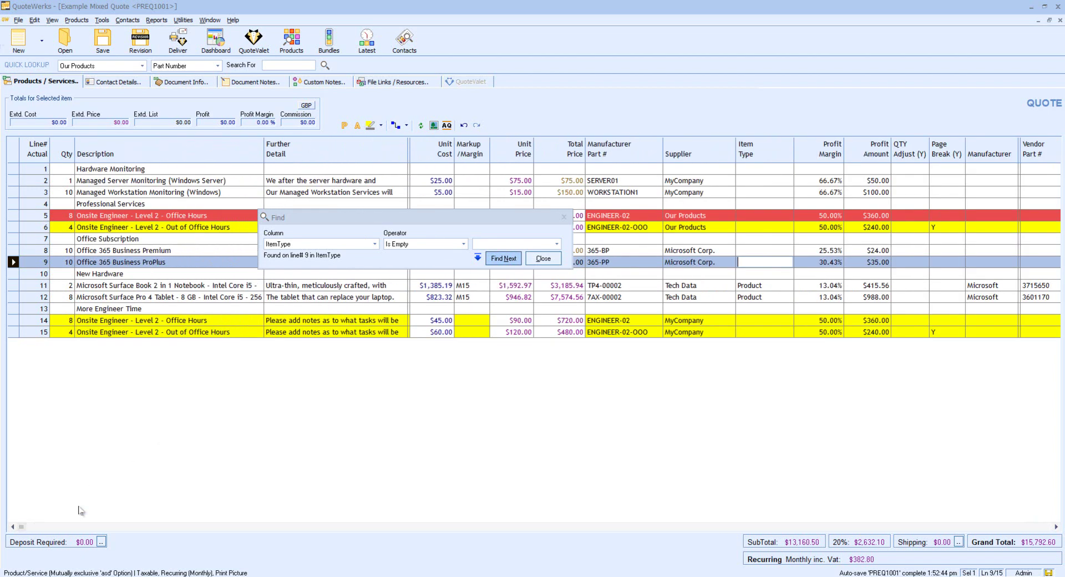
pyautogui.click(374, 244)
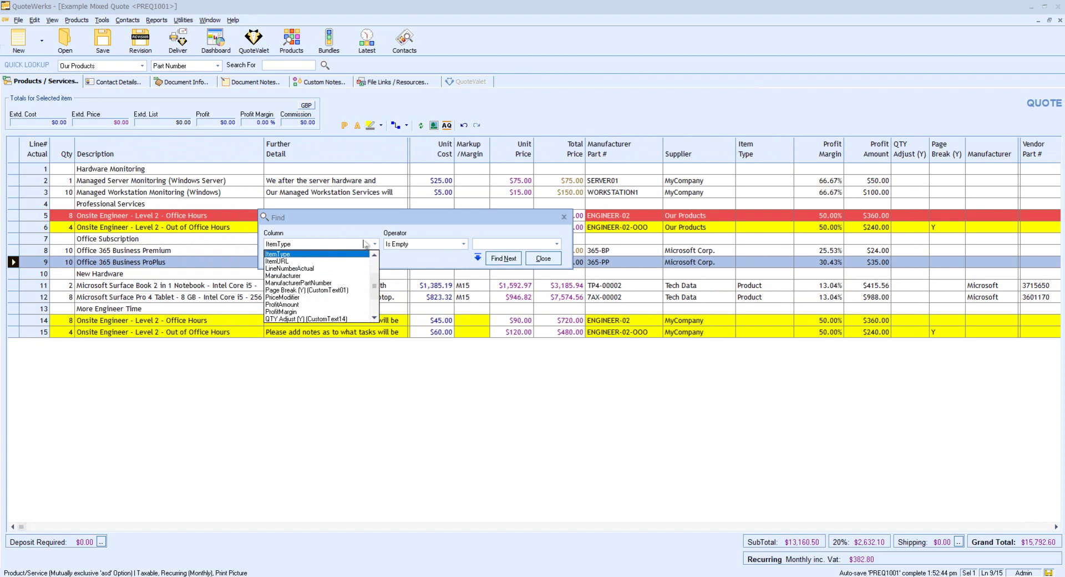
pyautogui.click(154, 157)
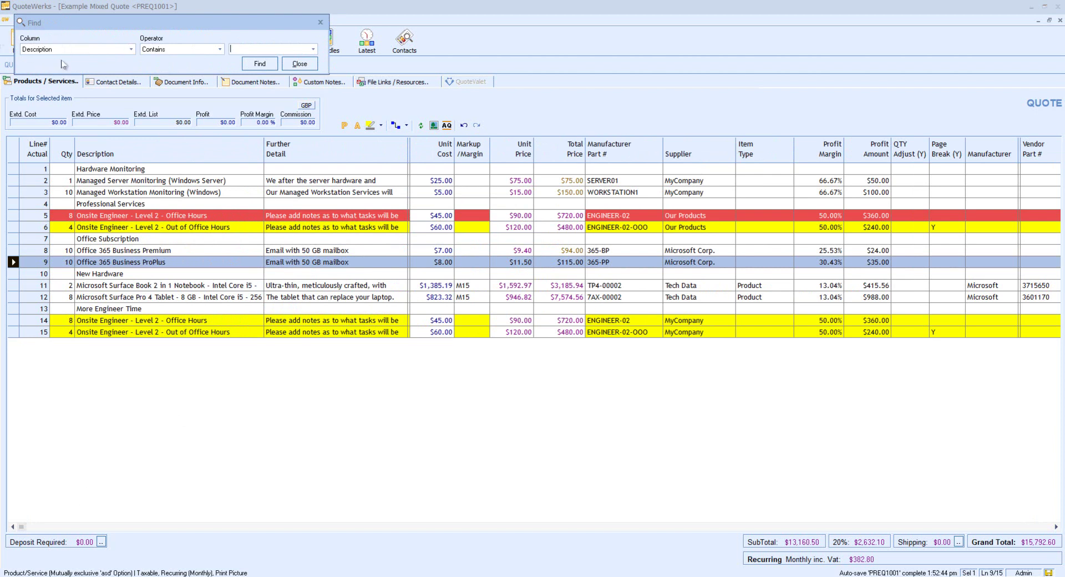
# Step: Switch the search column via the Unit Cost, Manufacturer Part # and Item Type headers, then find 'Product'
pyautogui.click(437, 154)
pyautogui.click(617, 154)
pyautogui.click(748, 152)
pyautogui.write('Product')
pyautogui.press('Return')
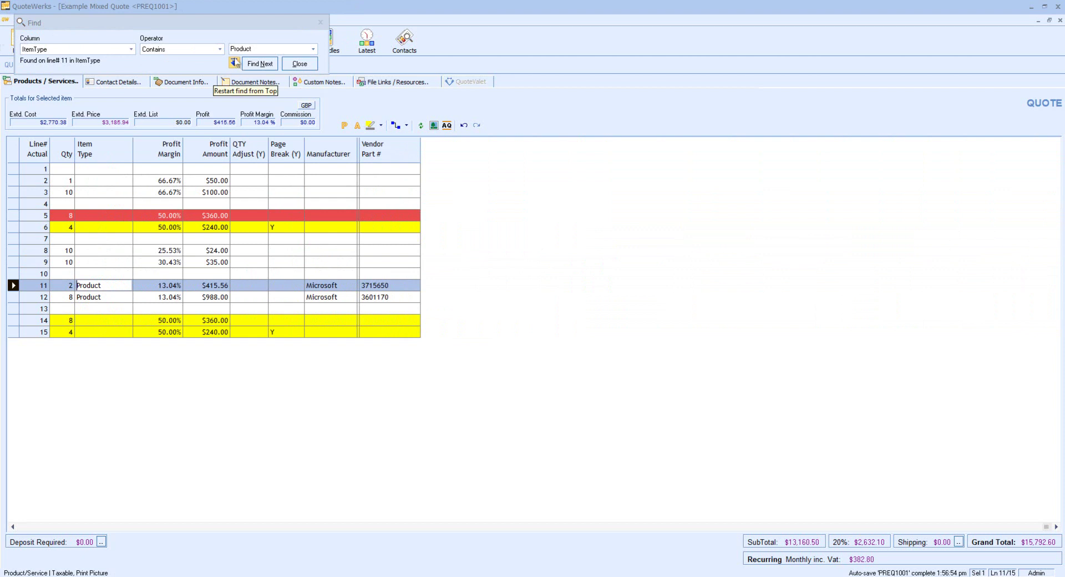
# Step: Set line 6's Item Type to Product
pyautogui.click(228, 31)
pyautogui.moveTo(228, 31); pyautogui.dragTo(625, 235)
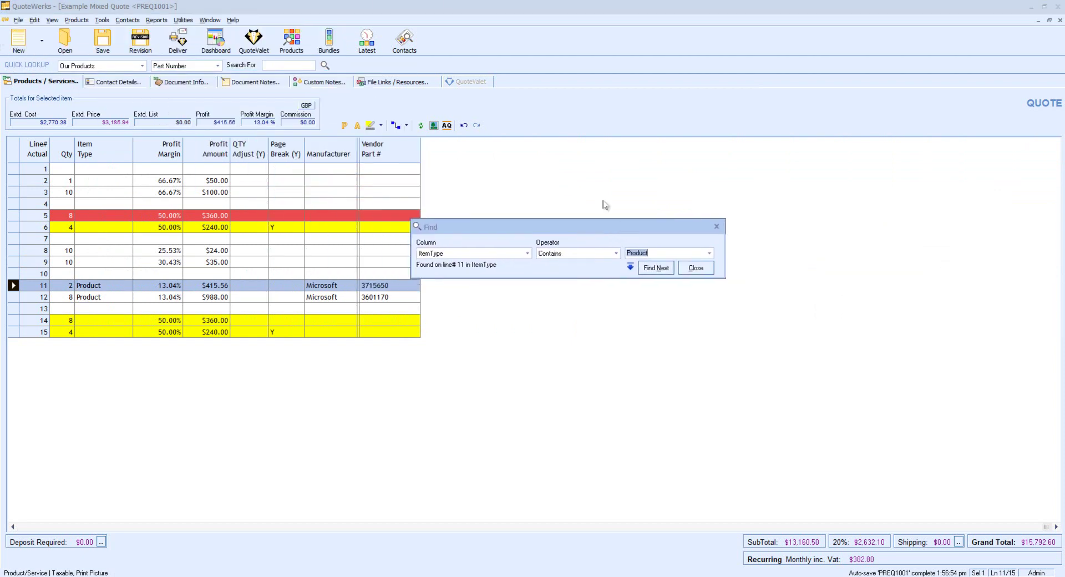
pyautogui.moveTo(475, 233); pyautogui.dragTo(436, 208)
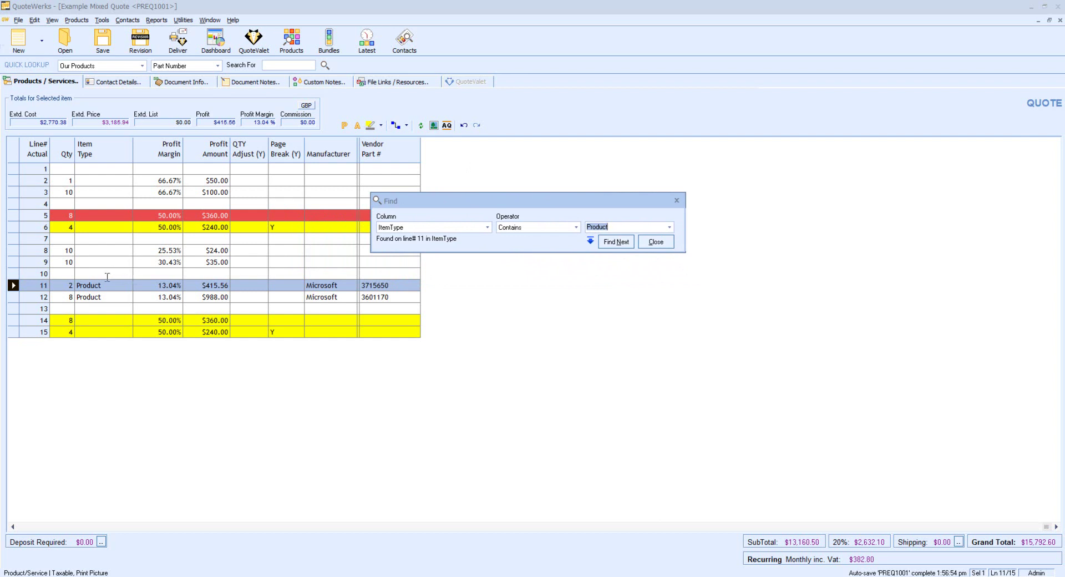
pyautogui.click(108, 227)
pyautogui.click(108, 226)
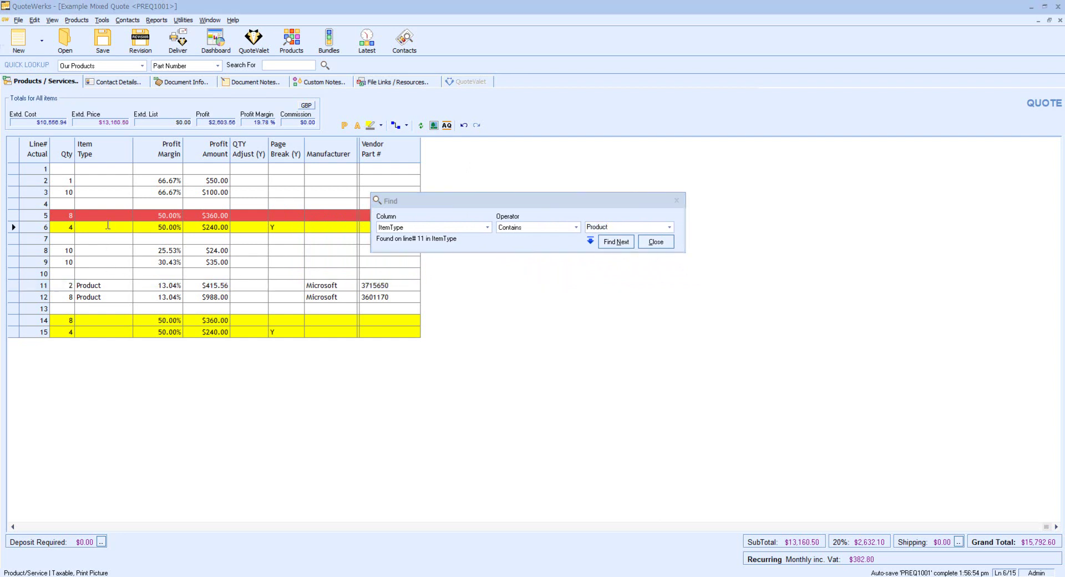
pyautogui.write('Product')
# Step: Set line 5's Item Type to Service and find the next Product match, line 12
pyautogui.press('Up')
pyautogui.write('Service')
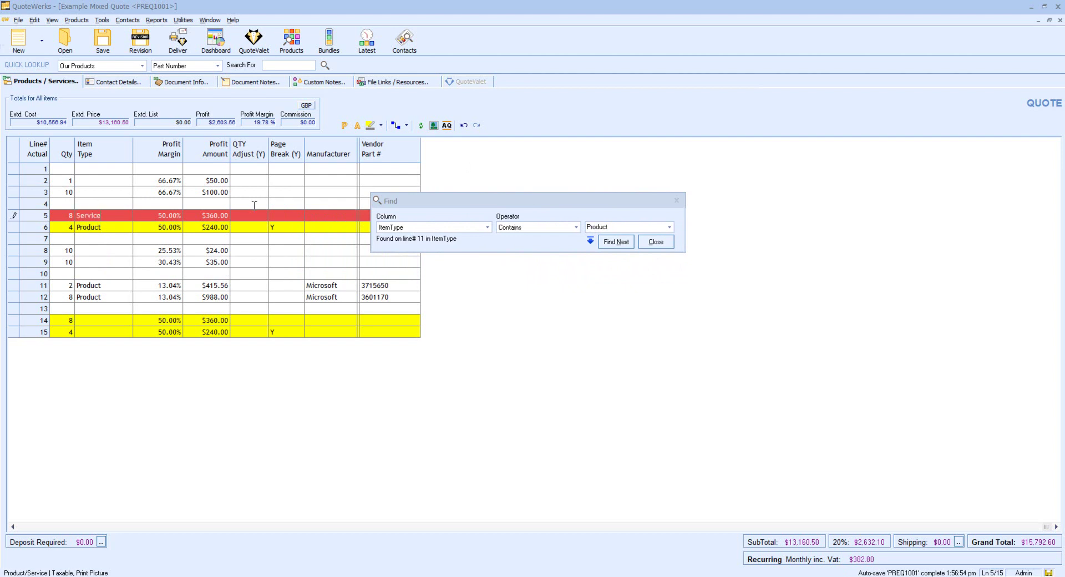
pyautogui.moveTo(447, 203); pyautogui.dragTo(335, 151)
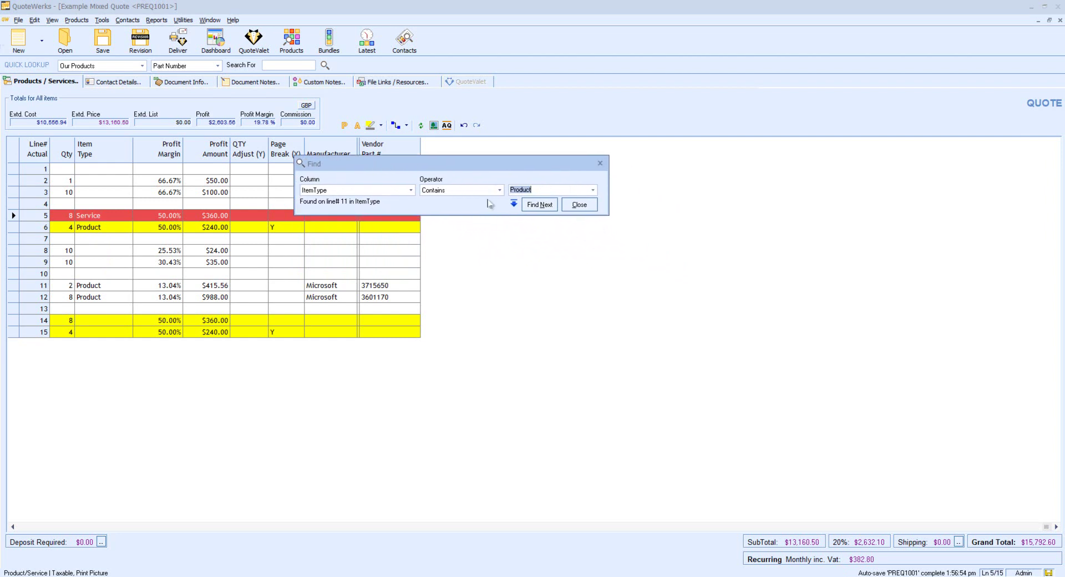
pyautogui.click(536, 206)
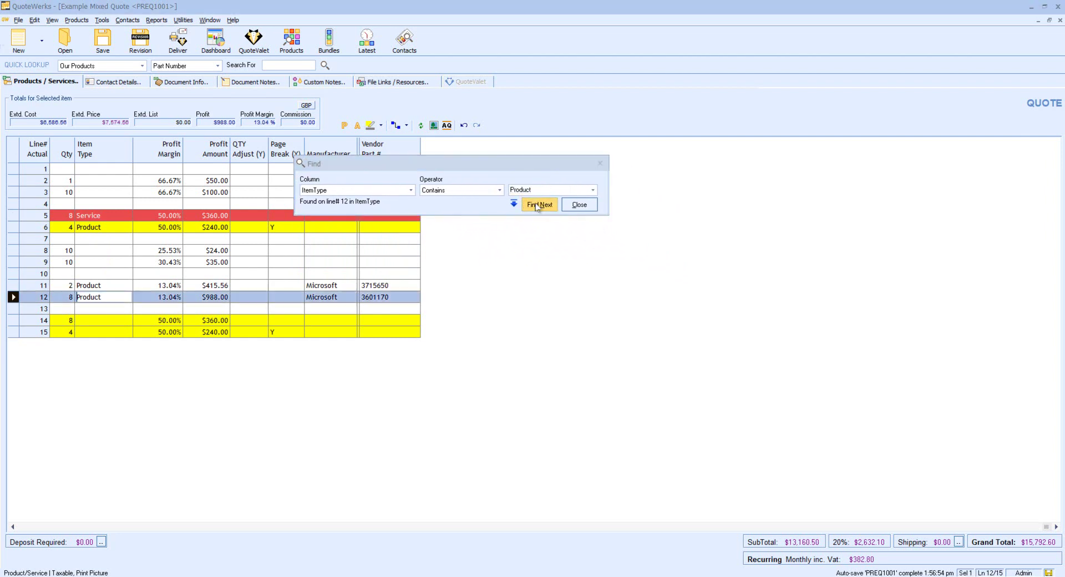